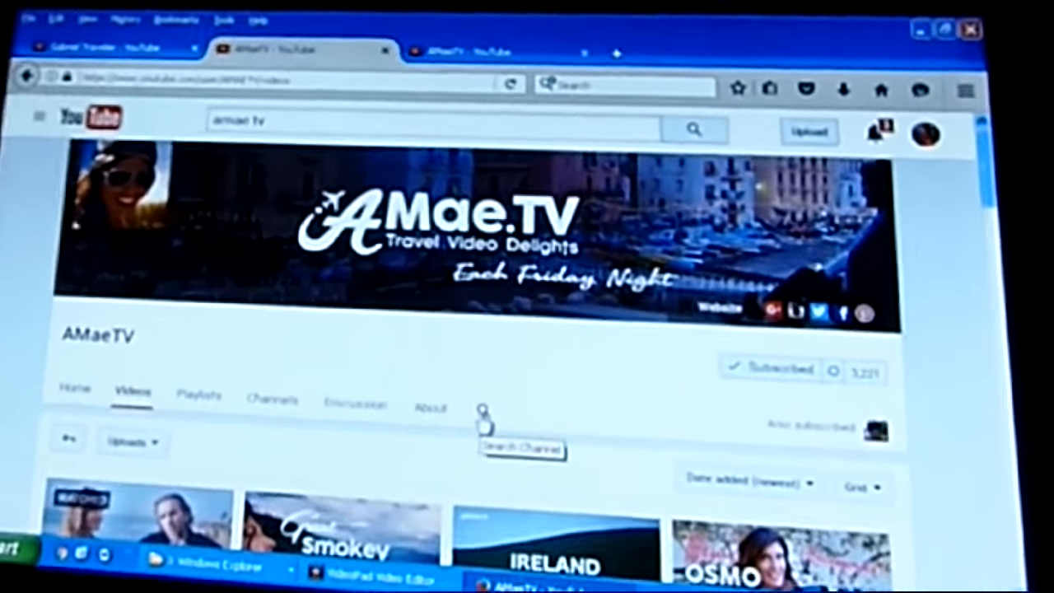
Search the AMaeTV channel for 'Singapore' to list its Singapore travel videos
left_click(461, 386)
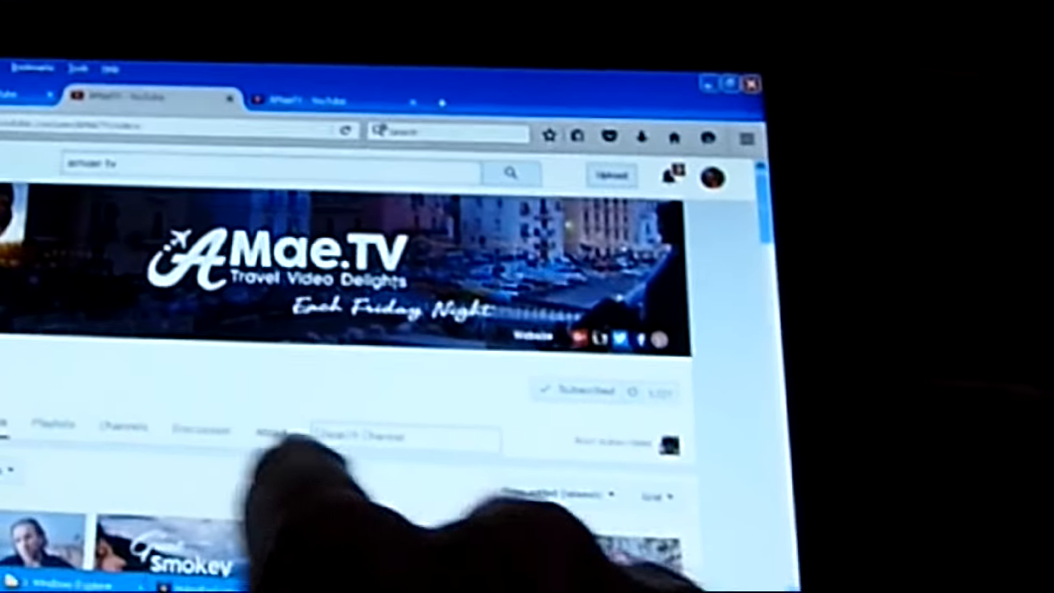
type("S")
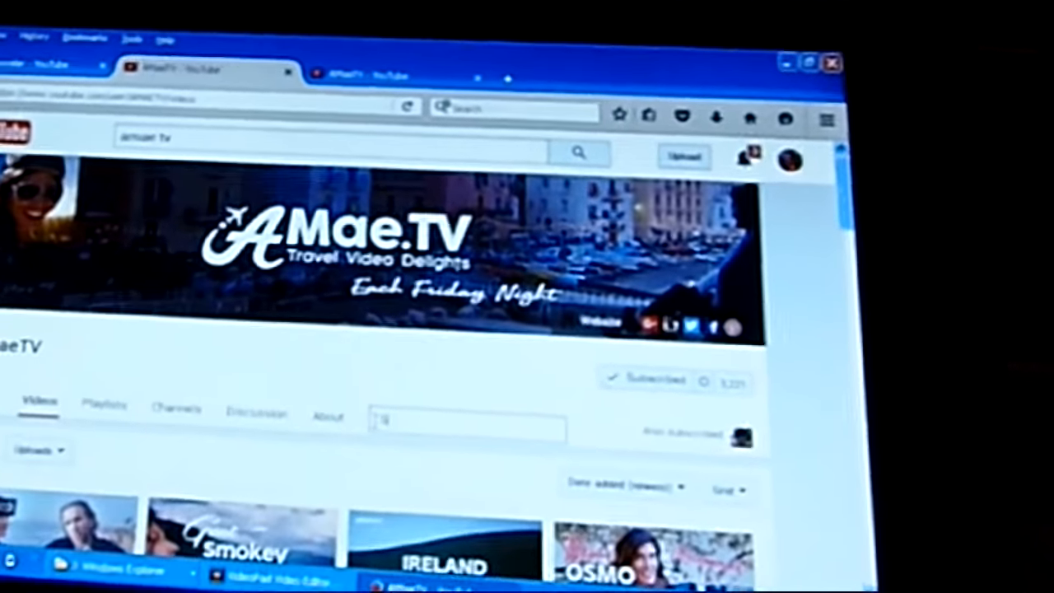
type("moap")
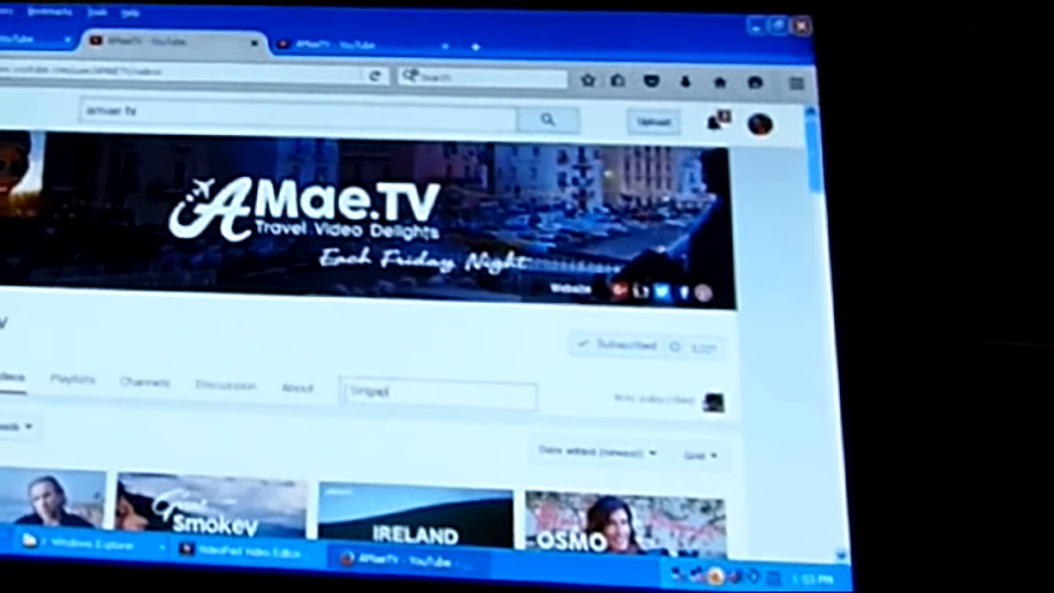
type("ore")
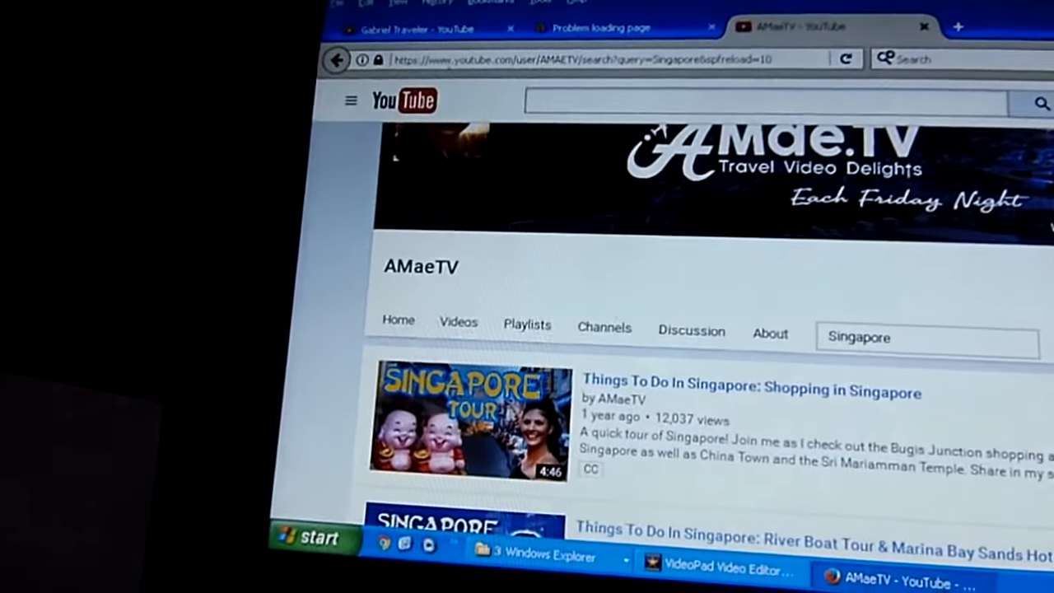
scroll(691, 411, "down", 2)
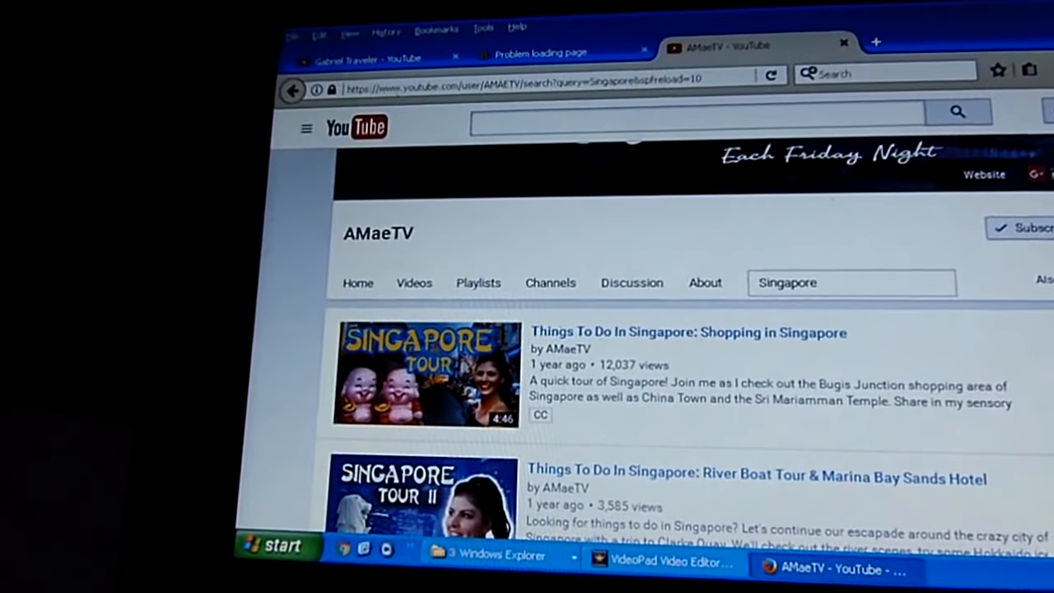
scroll(691, 371, "down", 1)
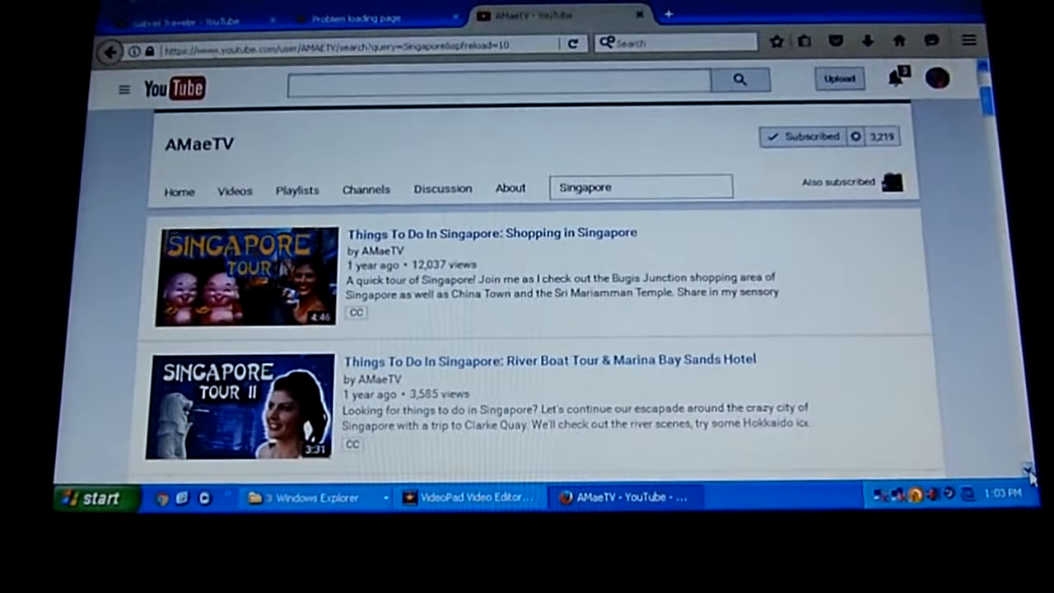
scroll(576, 329, "down", 2)
scroll(576, 329, "down", 2)
scroll(576, 329, "down", 3)
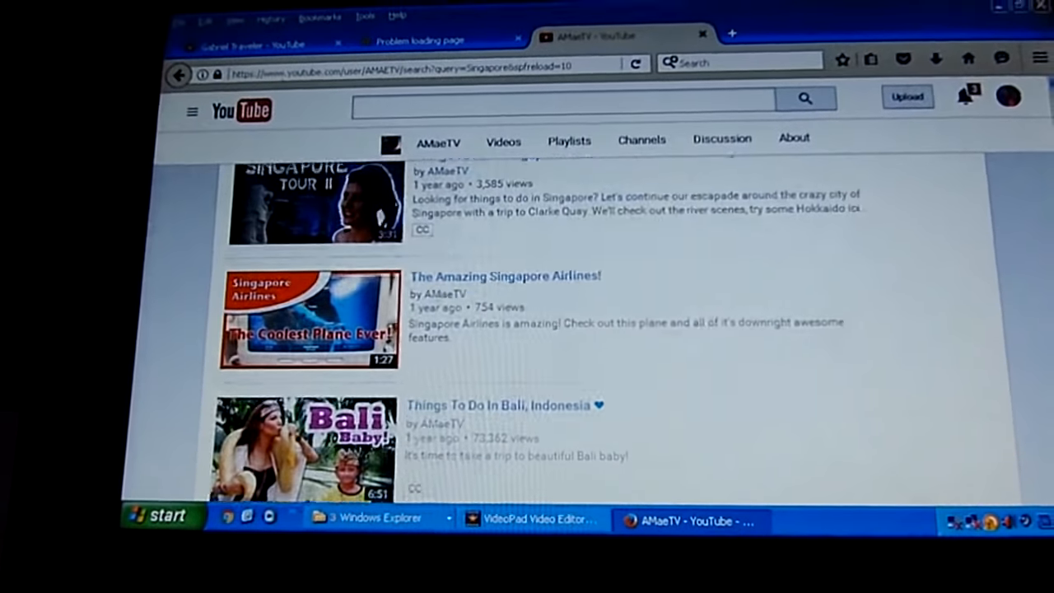
scroll(576, 329, "down", 3)
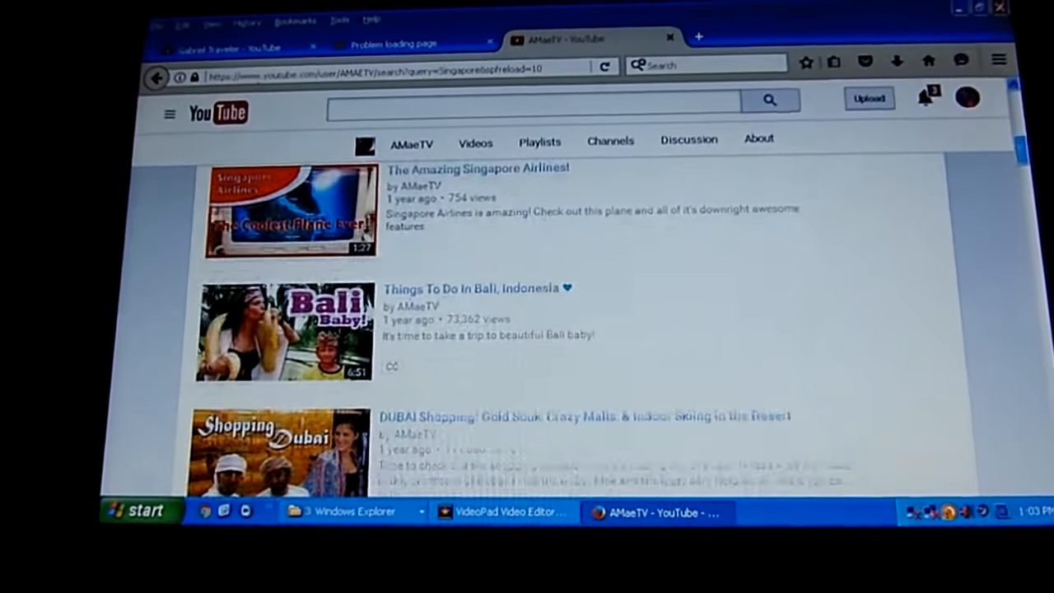
scroll(576, 329, "down", 1)
scroll(576, 329, "down", 1)
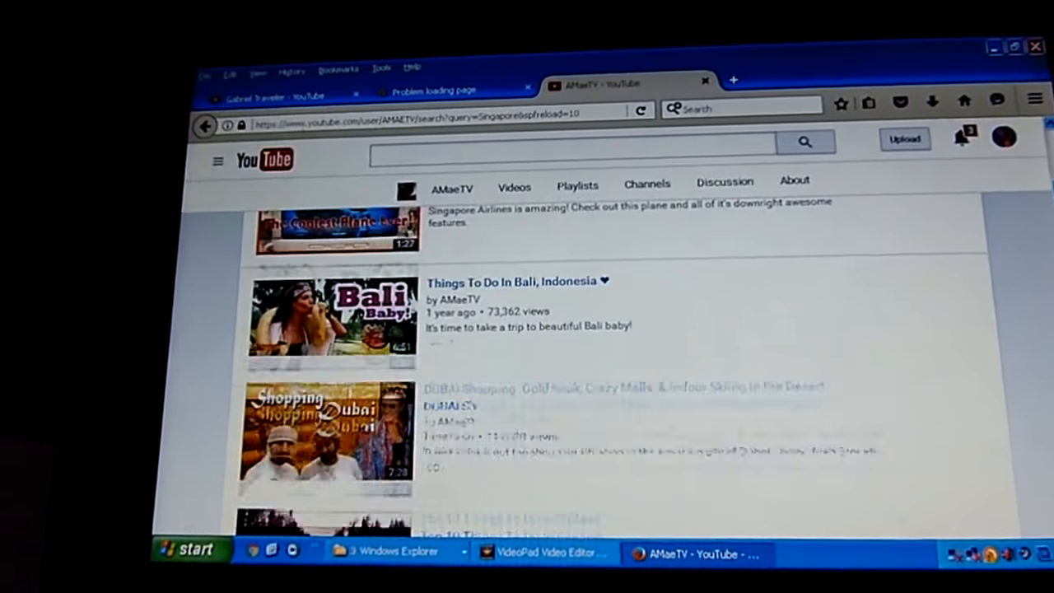
scroll(999, 191, "down", 2)
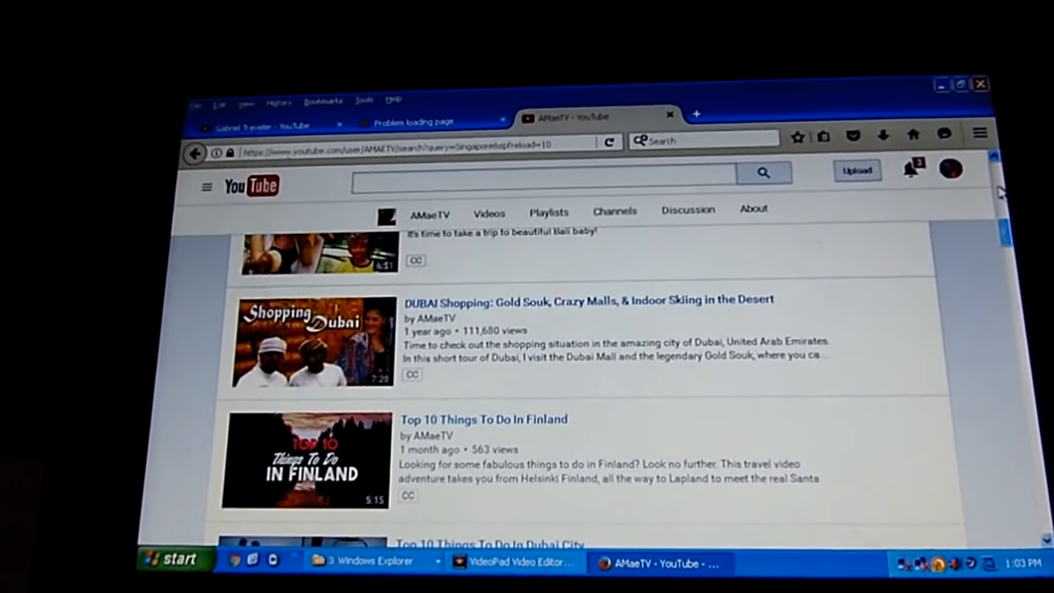
scroll(998, 190, "up", 2)
scroll(998, 190, "up", 2)
scroll(980, 180, "up", 3)
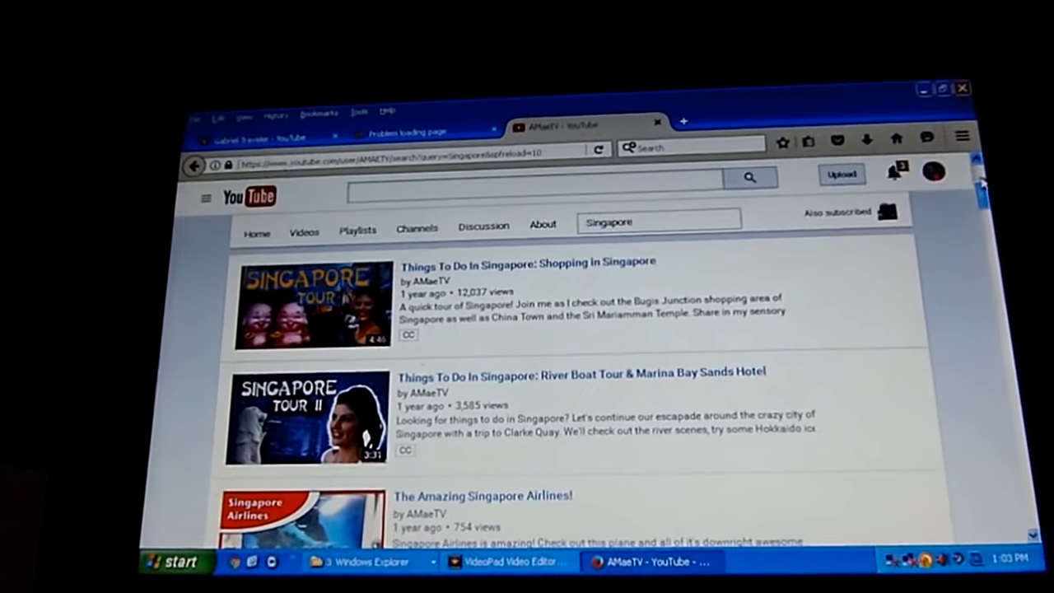